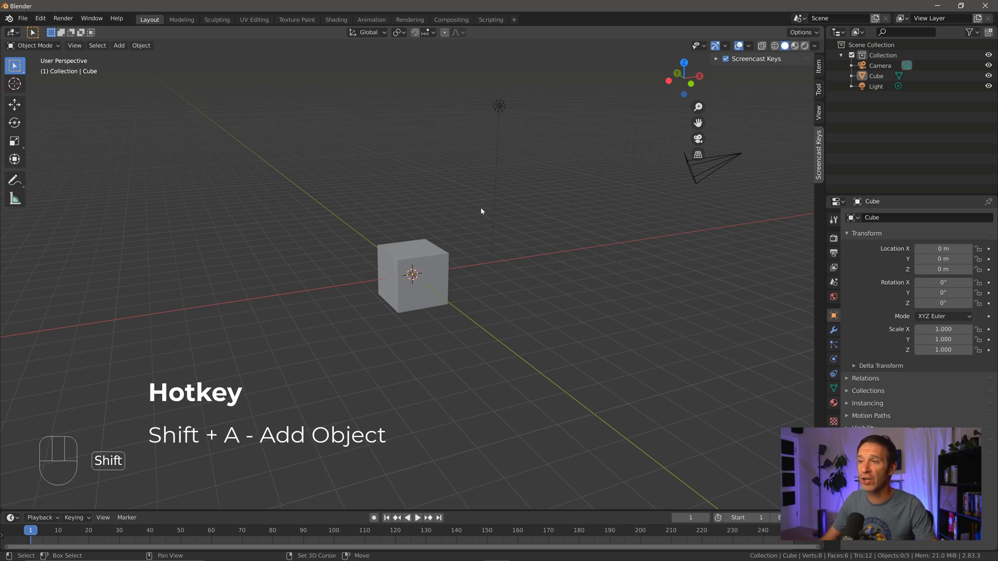
Add a second cube mesh object at the world origin in Object Mode
{"action": "key", "text": "shift+a"}
{"action": "mouse_move", "coordinate": [482, 209]}
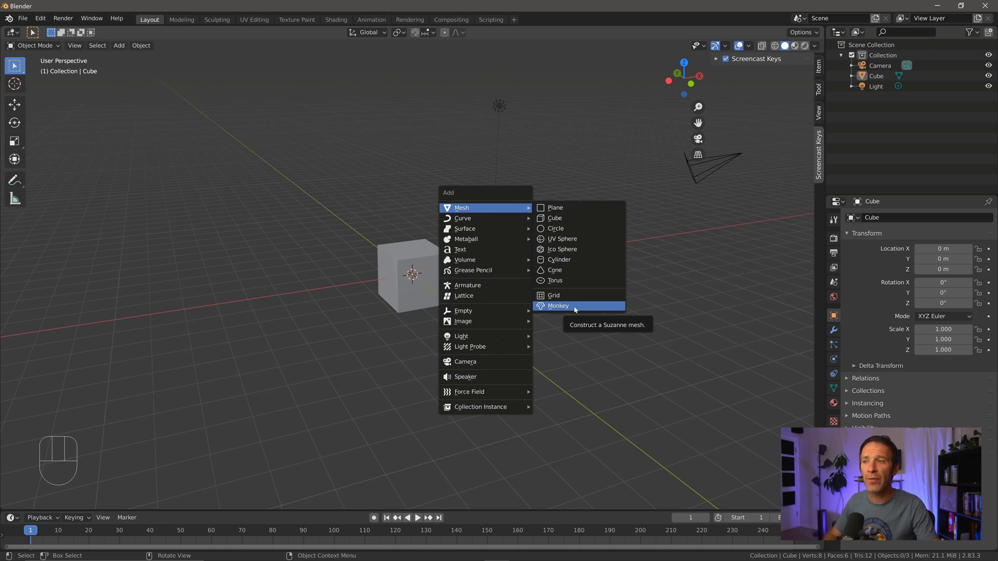
{"action": "mouse_move", "coordinate": [489, 336]}
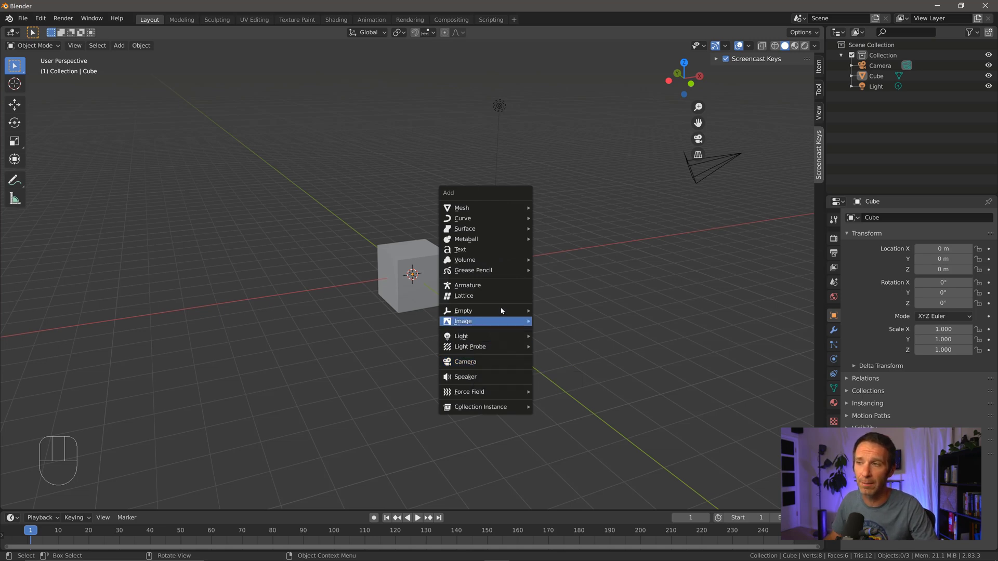
{"action": "mouse_move", "coordinate": [512, 212]}
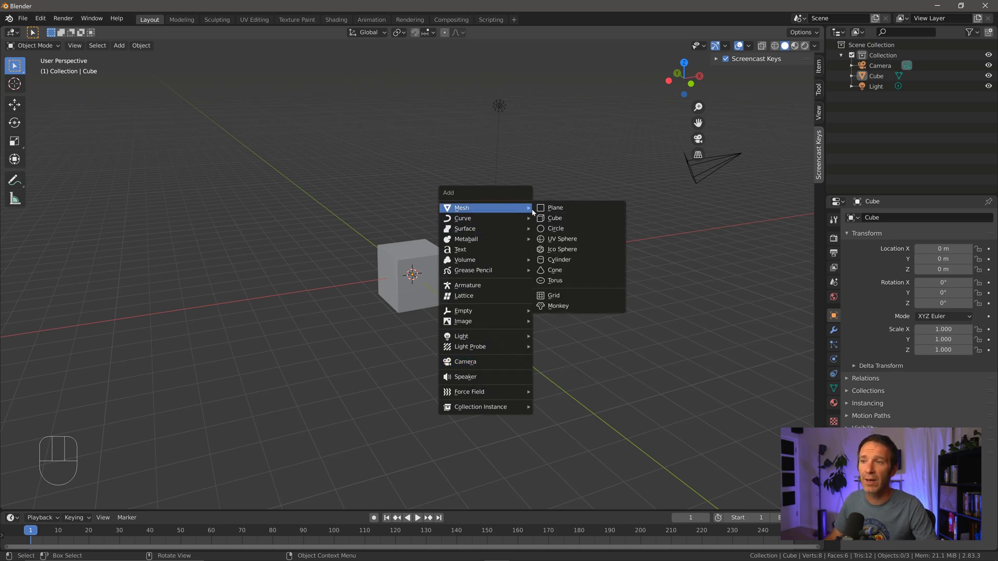
{"action": "left_click", "coordinate": [572, 222]}
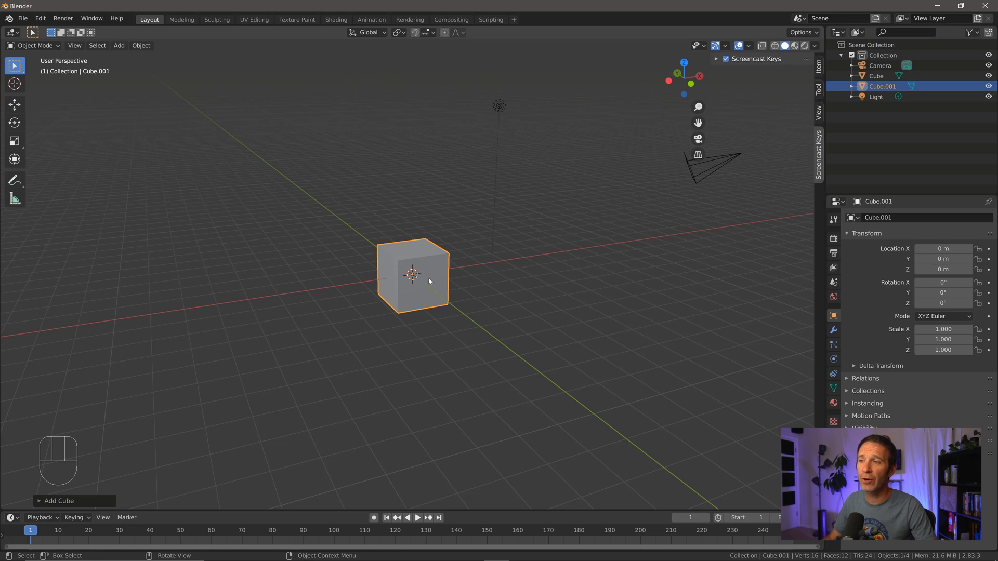
Move the new cube along the global X axis to about X 6.46 m, away from the original cube
{"action": "mouse_move", "coordinate": [413, 257]}
{"action": "left_mouse_down"}
{"action": "mouse_move", "coordinate": [397, 281]}
{"action": "mouse_move", "coordinate": [410, 270]}
{"action": "left_mouse_up"}
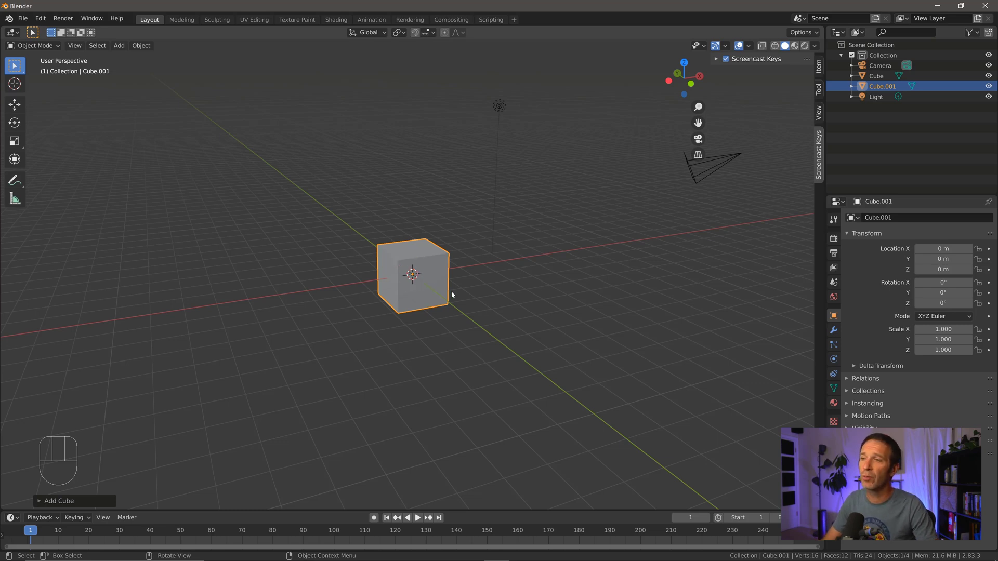
{"action": "key", "text": "g"}
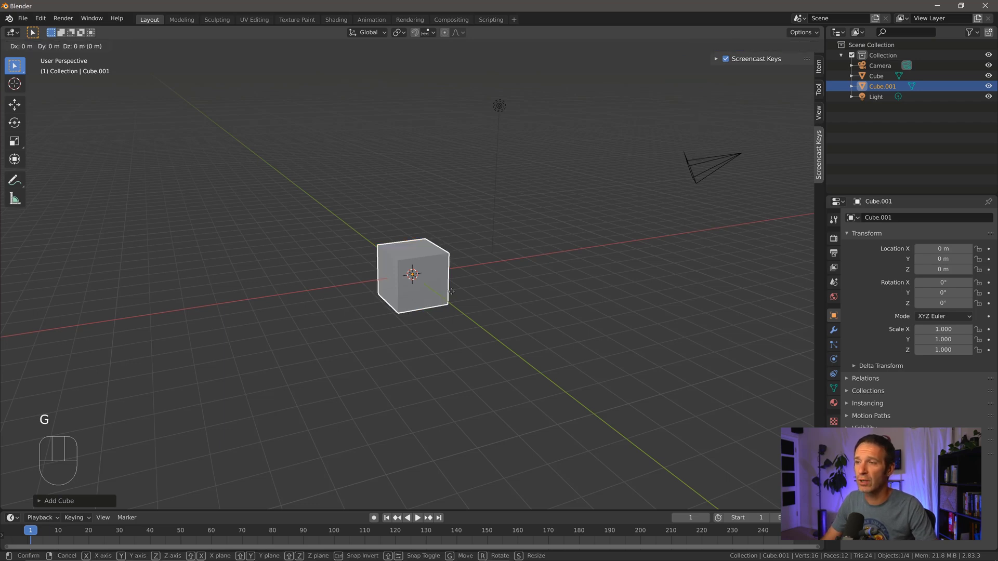
{"action": "key", "text": "x"}
{"action": "left_click", "coordinate": [590, 263]}
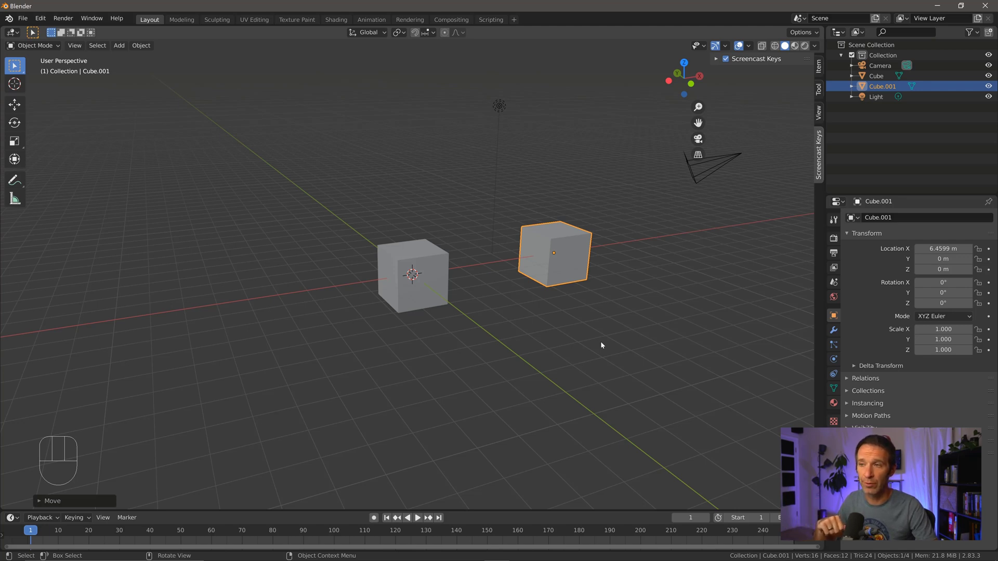
Move the original cube freely to about X -0.74 m, Y 0.33 m
{"action": "left_click", "coordinate": [432, 277]}
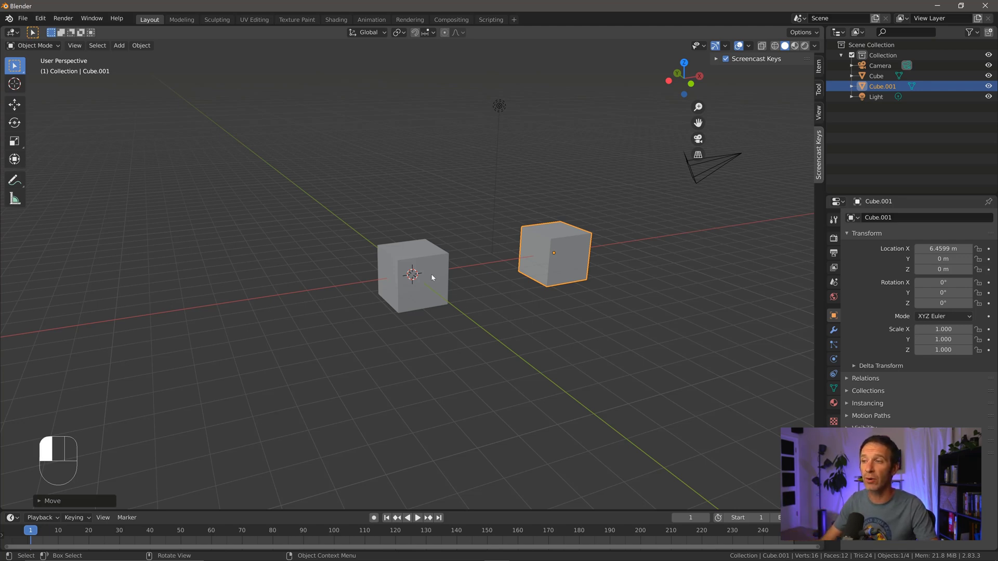
{"action": "key", "text": "g"}
{"action": "left_click", "coordinate": [411, 277]}
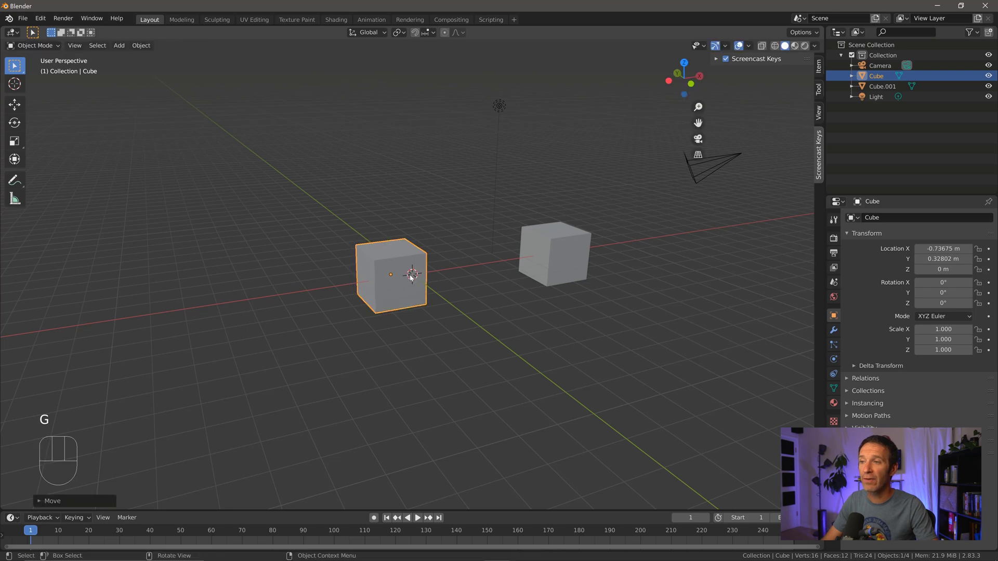
Enter and leave Edit Mode on the original cube, and do the same on the second cube
{"action": "key", "text": "Tab"}
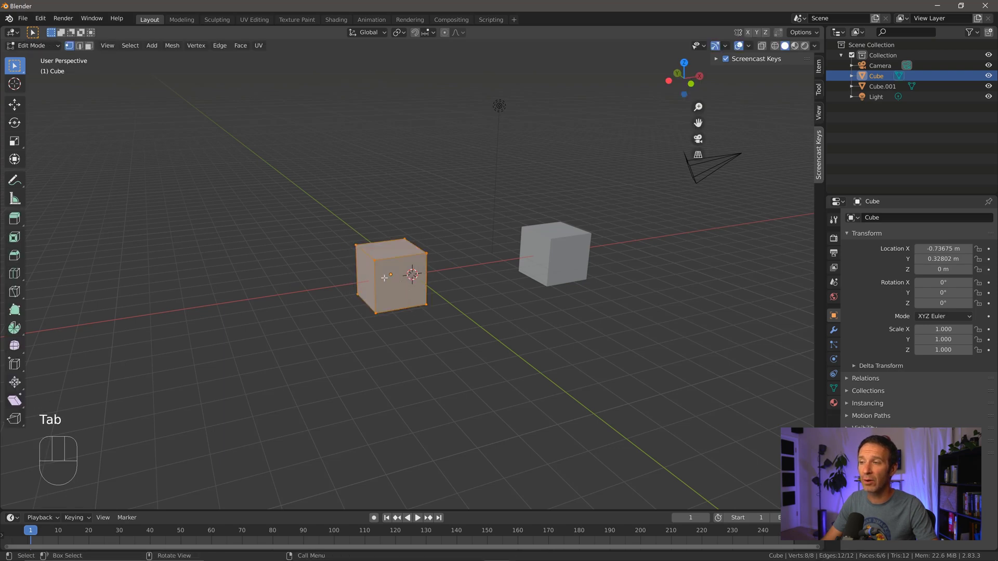
{"action": "key", "text": "Tab"}
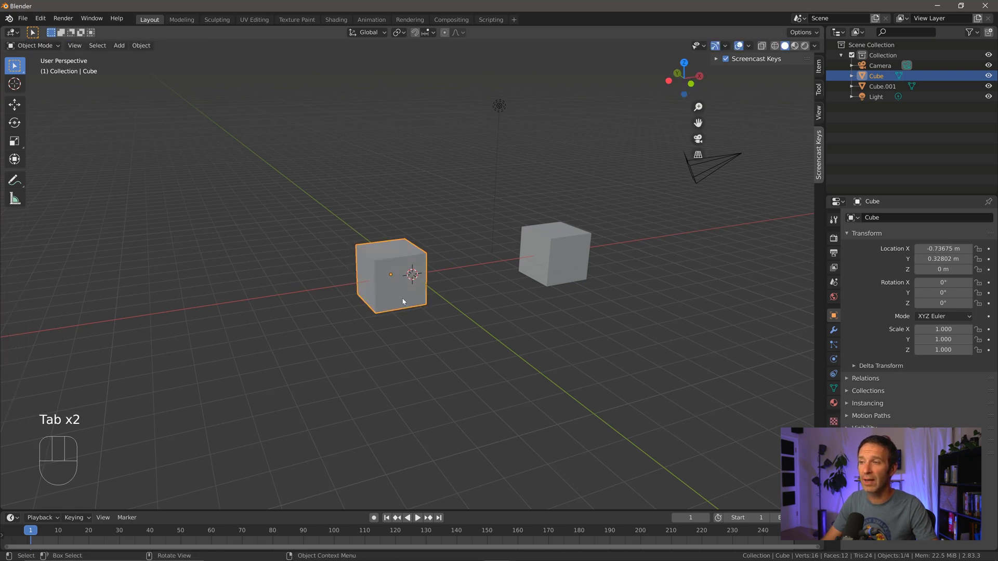
{"action": "left_click", "coordinate": [559, 269]}
{"action": "key", "text": "Tab"}
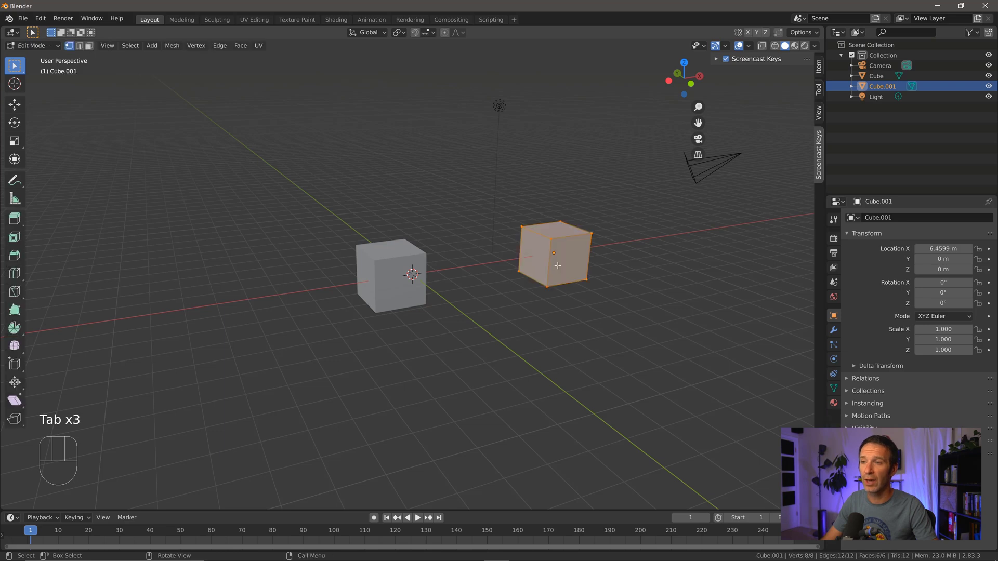
{"action": "key", "text": "Tab"}
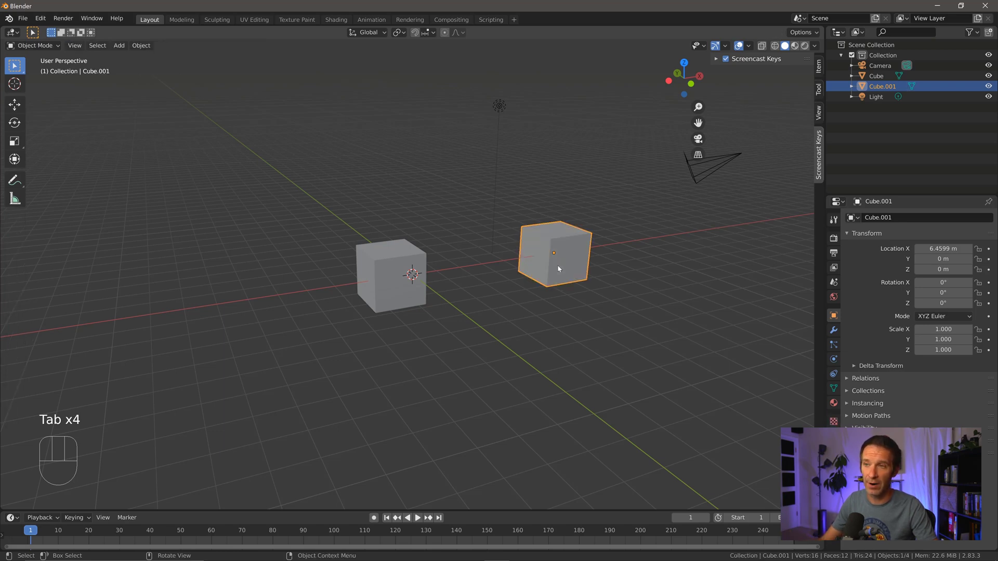
Select both cubes, enter Edit Mode on them together, and return to Object Mode with everything deselected
{"action": "left_click", "coordinate": [391, 292], "text": "shift"}
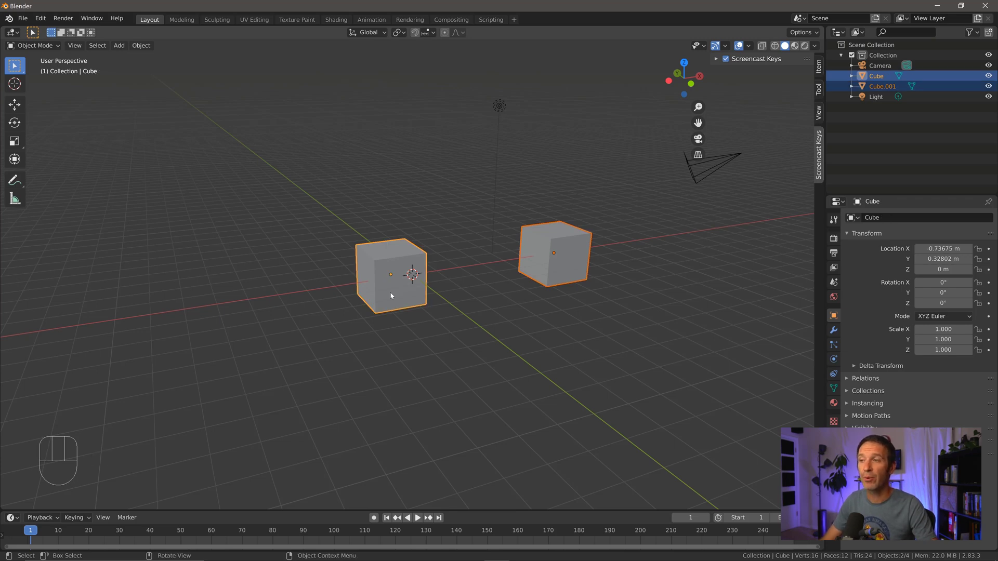
{"action": "key", "text": "Tab"}
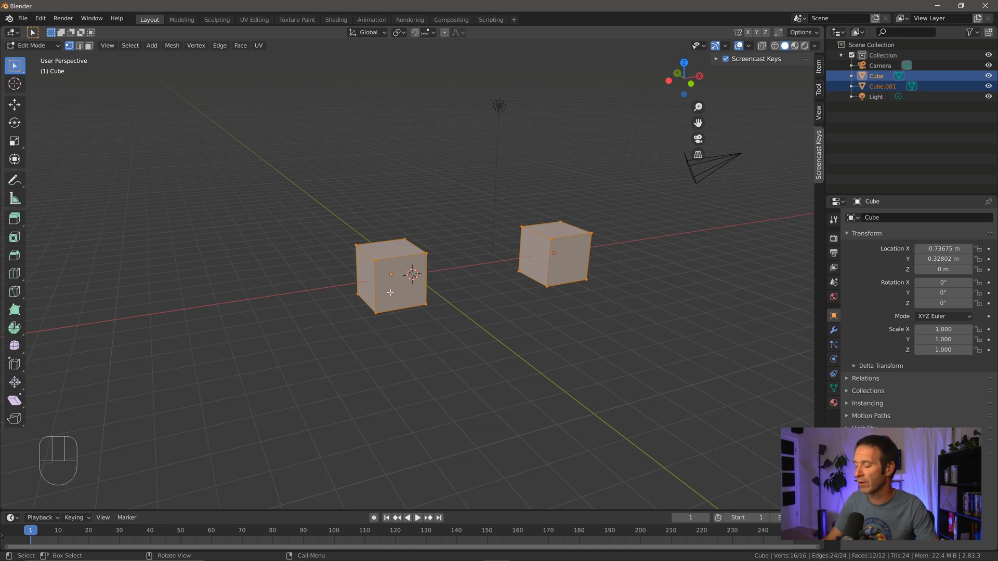
{"action": "key", "text": "Tab"}
{"action": "left_click", "coordinate": [482, 317]}
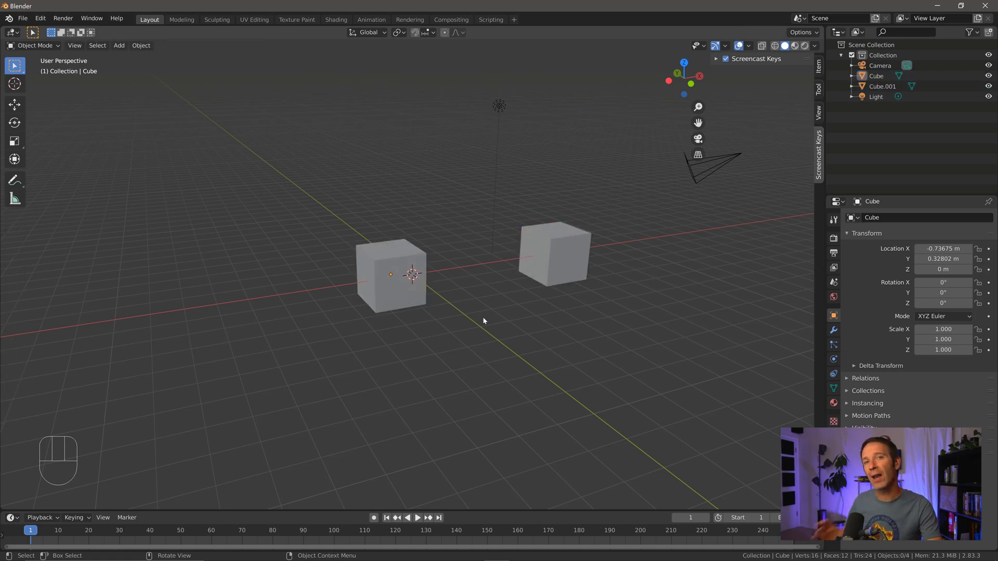
Add a UV sphere inside the original cube's mesh in Edit Mode
{"action": "left_click", "coordinate": [384, 283]}
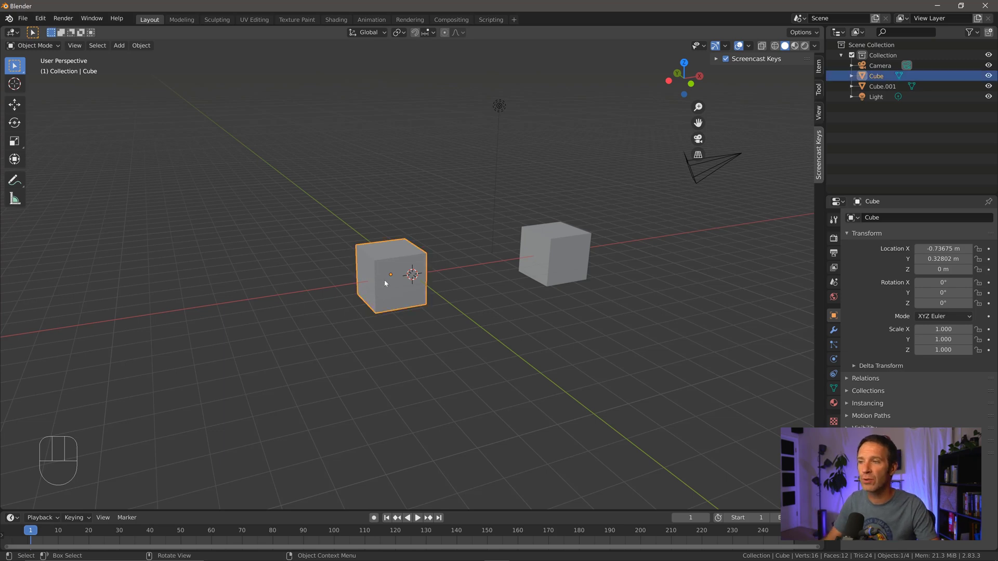
{"action": "key", "text": "Tab"}
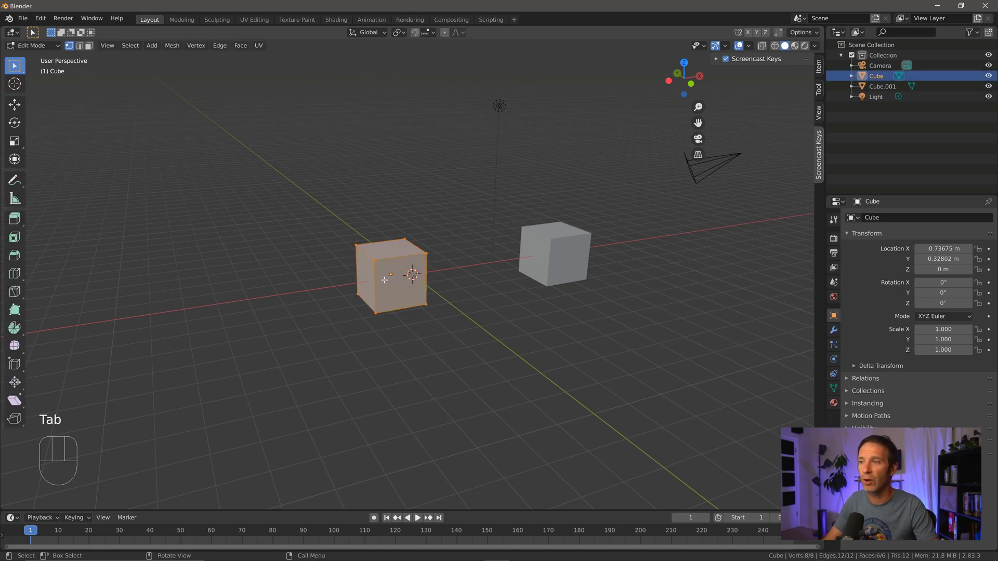
{"action": "key", "text": "shift+a"}
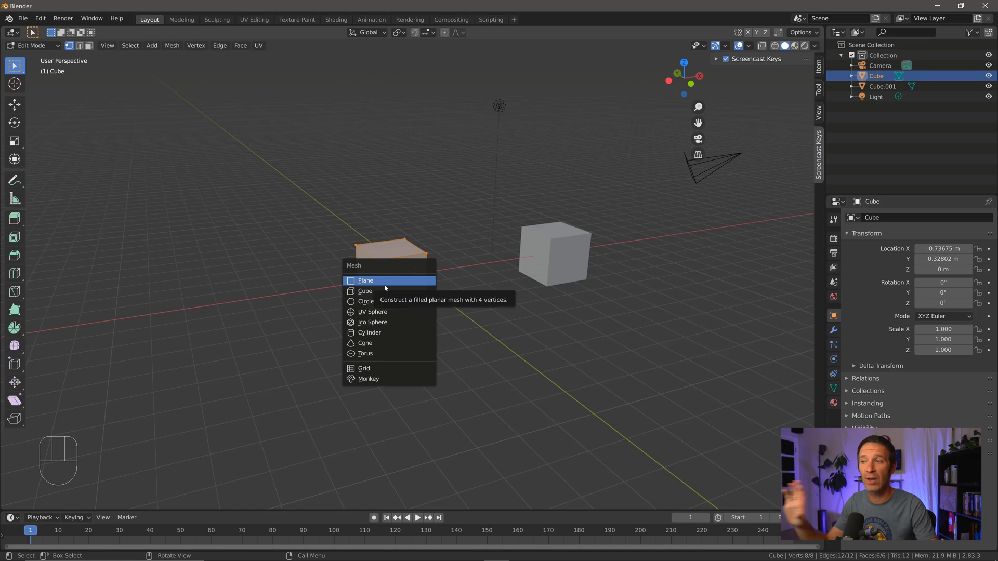
{"action": "left_click", "coordinate": [377, 311]}
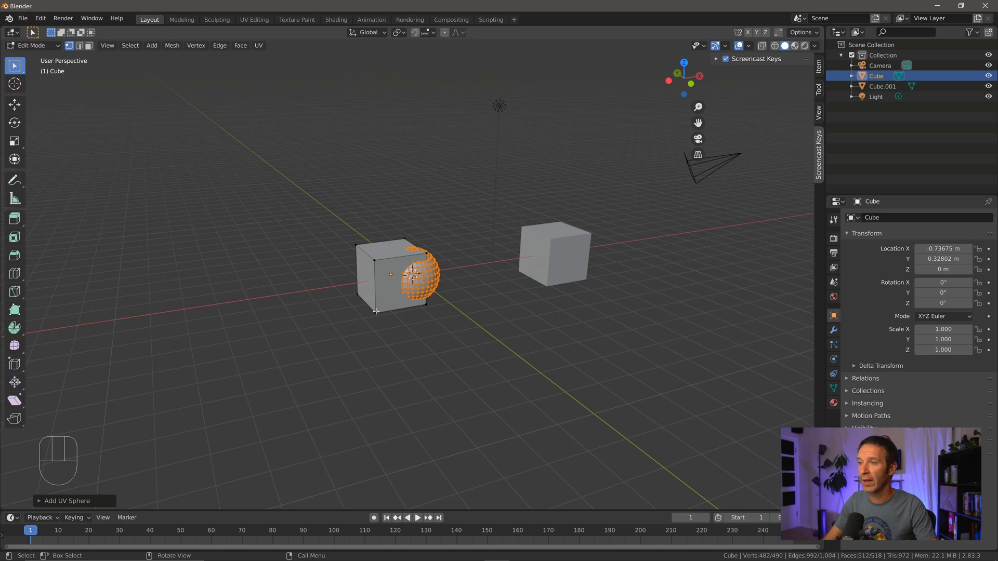
Move the sphere about 10.25 m along the global Y axis and return to Object Mode
{"action": "key", "text": "g"}
{"action": "key", "text": "y"}
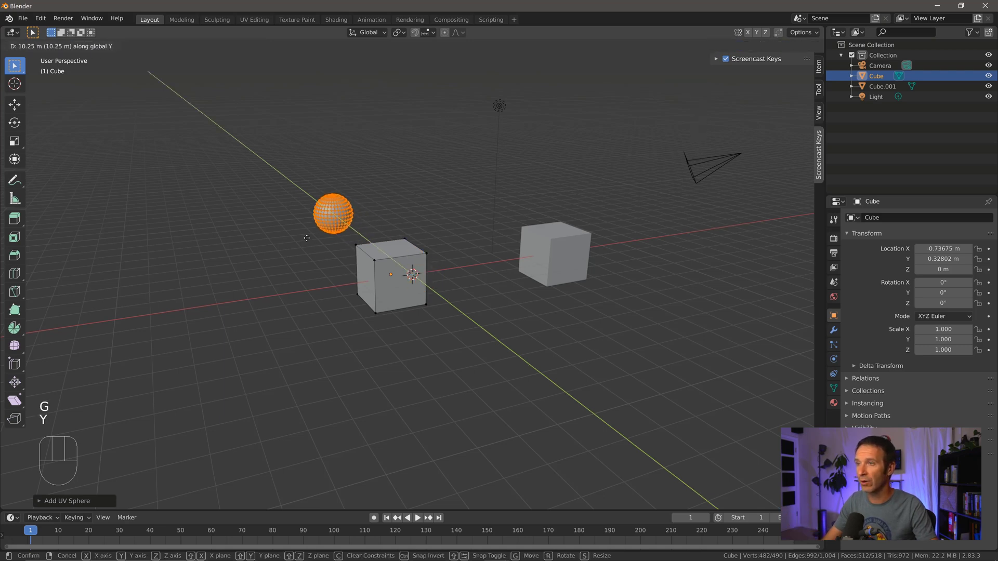
{"action": "left_click", "coordinate": [306, 238]}
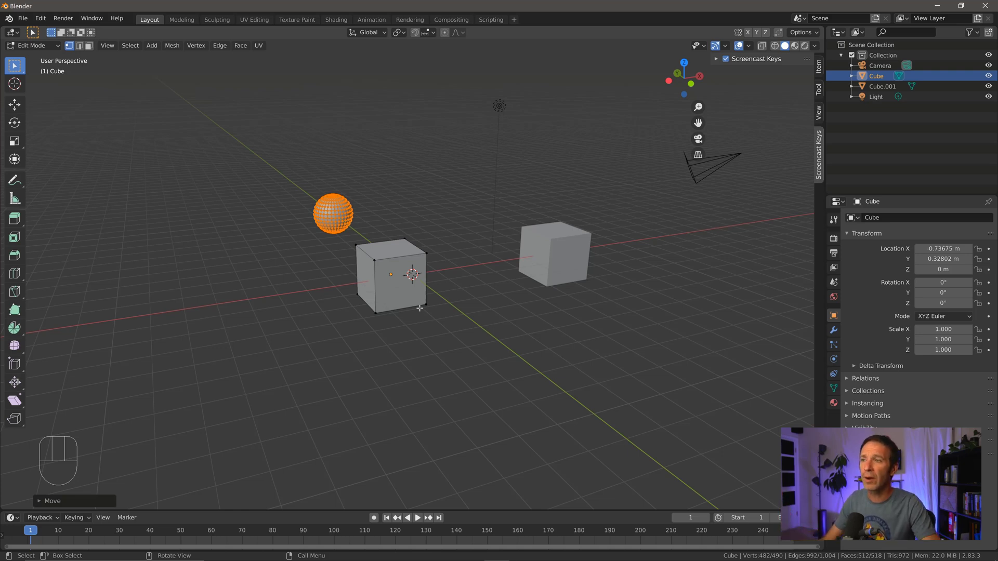
{"action": "key", "text": "Tab"}
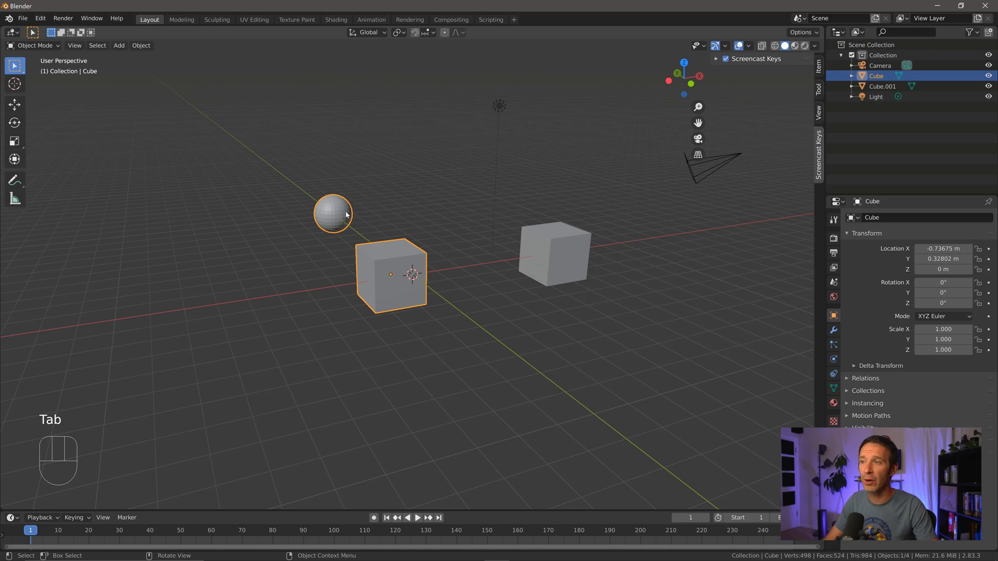
Select the combined cube-and-sphere object by its sphere and move it along the global X axis to about X -3.97 m
{"action": "left_click", "coordinate": [442, 243]}
{"action": "left_click", "coordinate": [385, 261]}
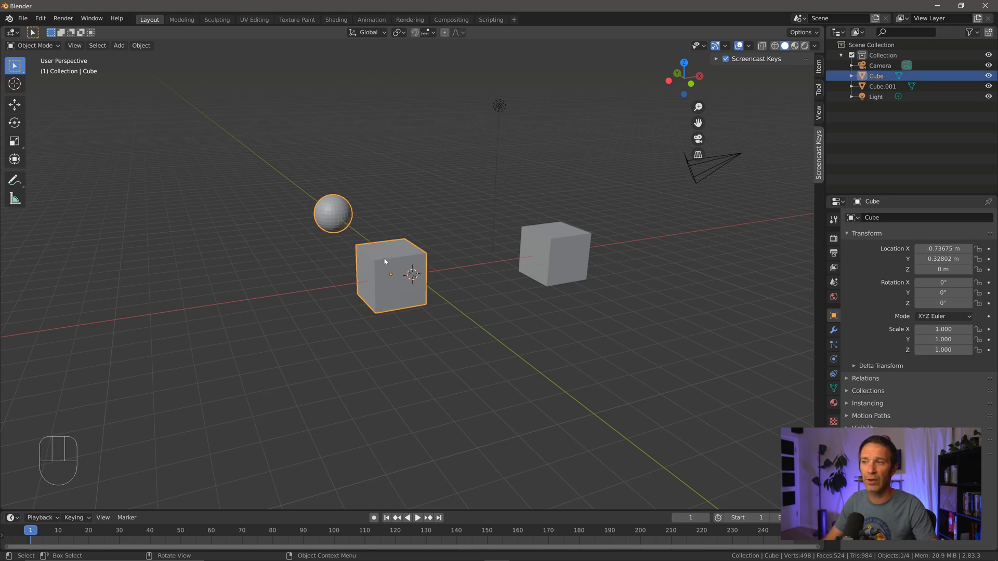
{"action": "left_click", "coordinate": [319, 287]}
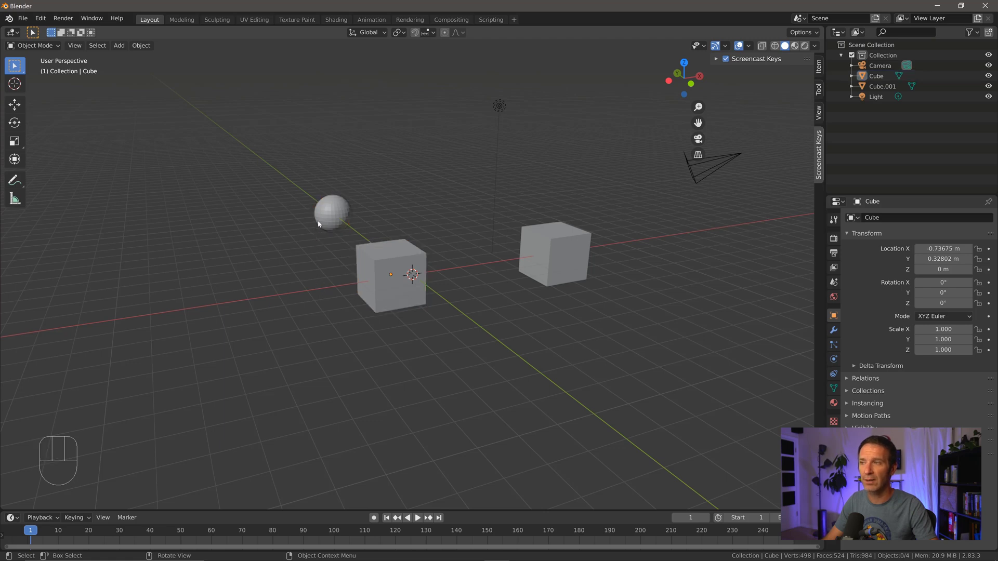
{"action": "left_click", "coordinate": [327, 212]}
{"action": "key", "text": "g"}
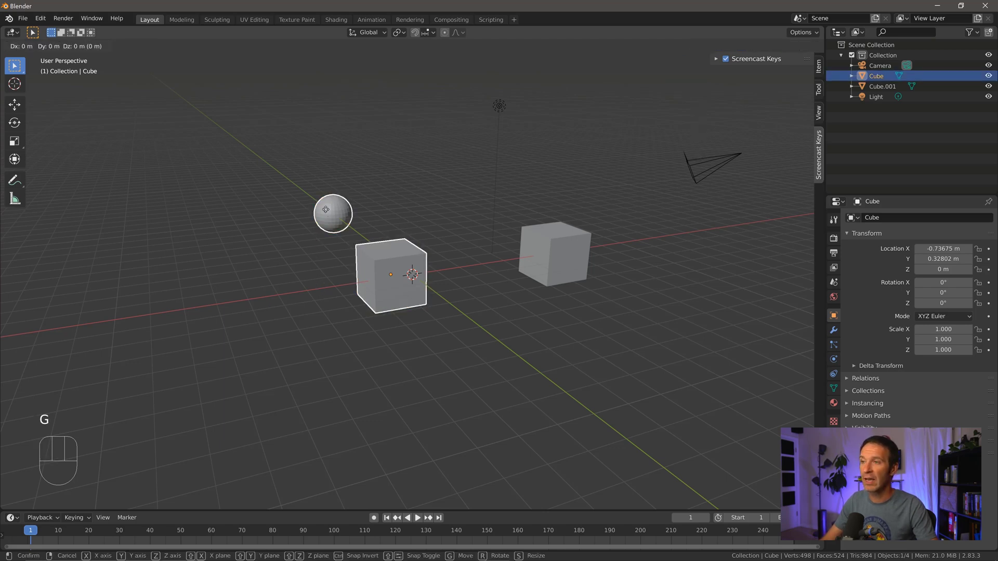
{"action": "key", "text": "x"}
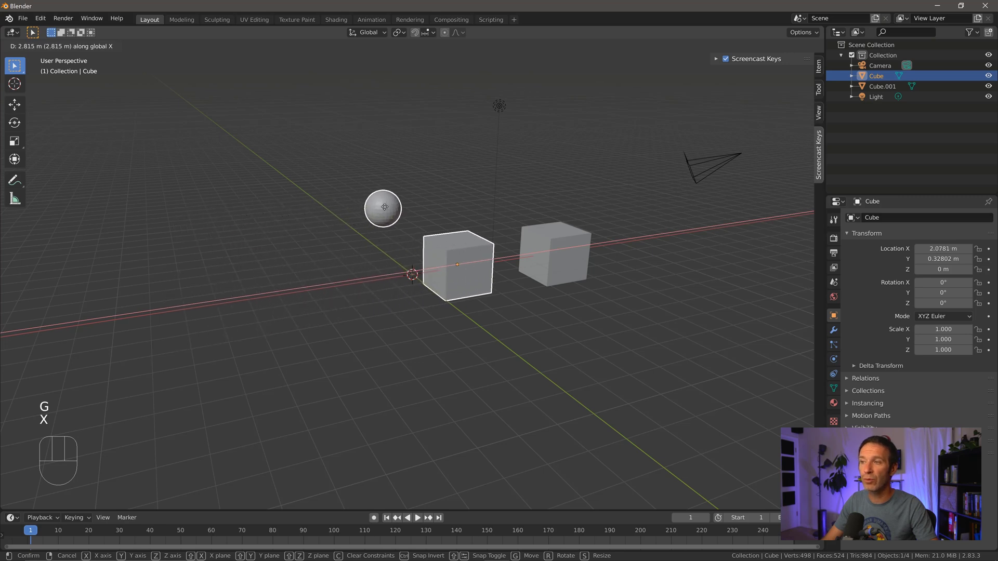
{"action": "left_click", "coordinate": [242, 232]}
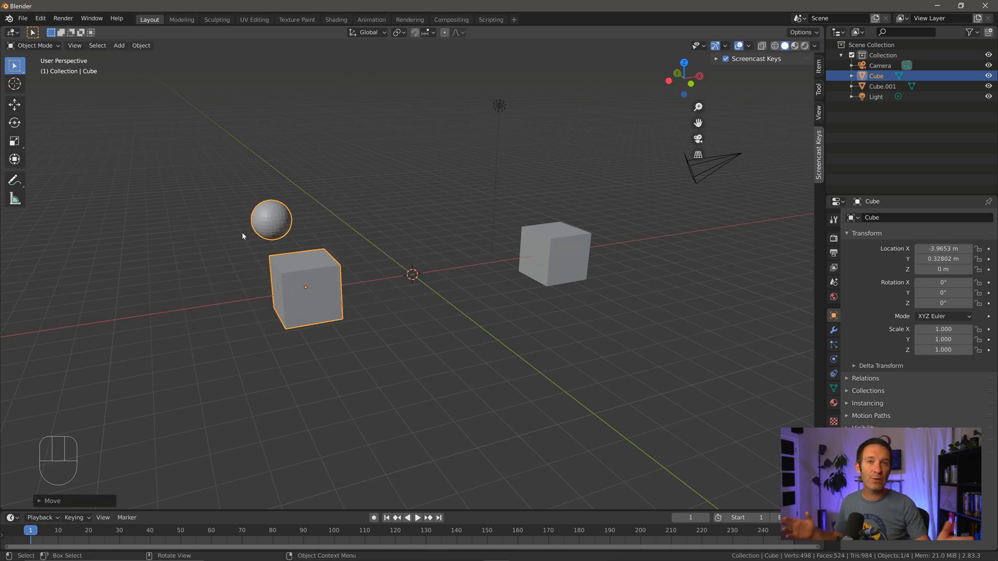